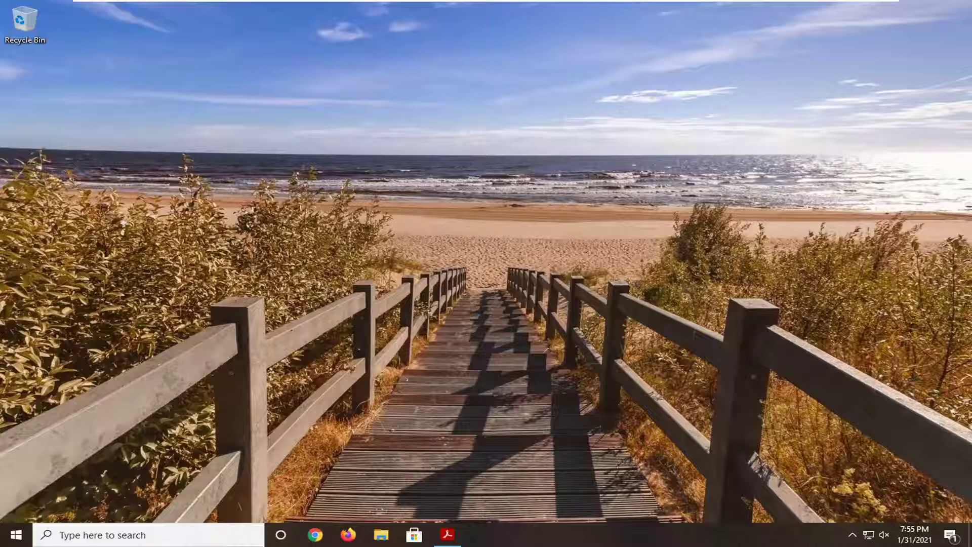
Step: Go to Settings > Apps & features and scroll the installed-apps list down to Skype
left_click(15, 535)
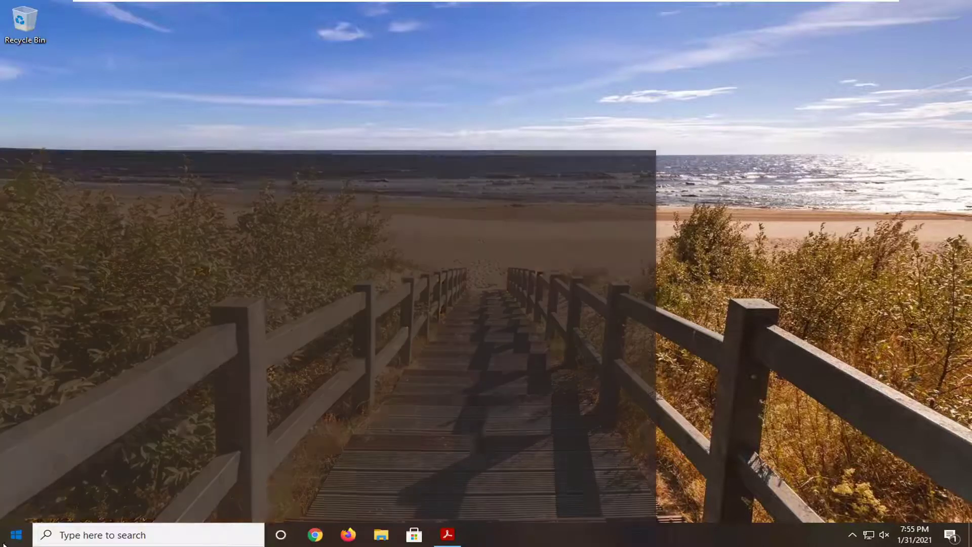
mouse_move(20, 481)
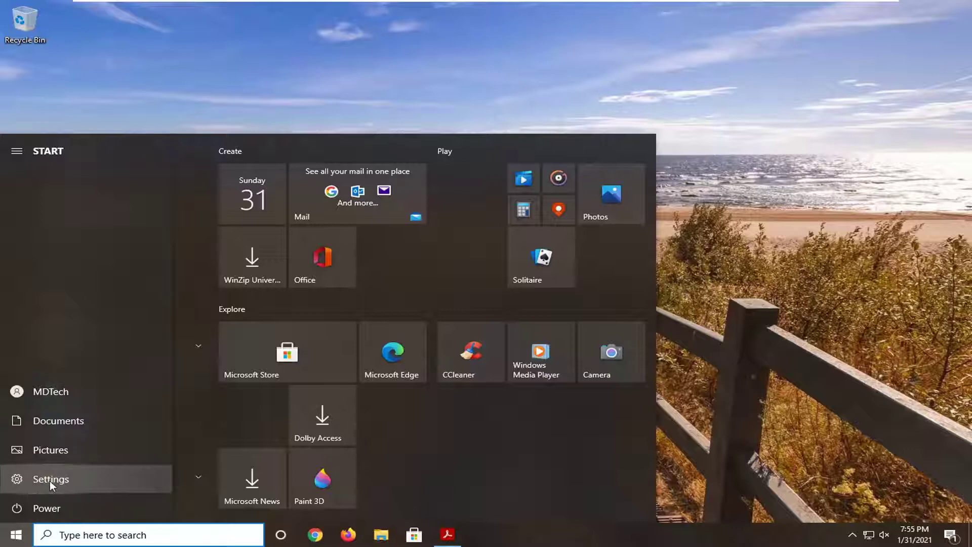
left_click(90, 478)
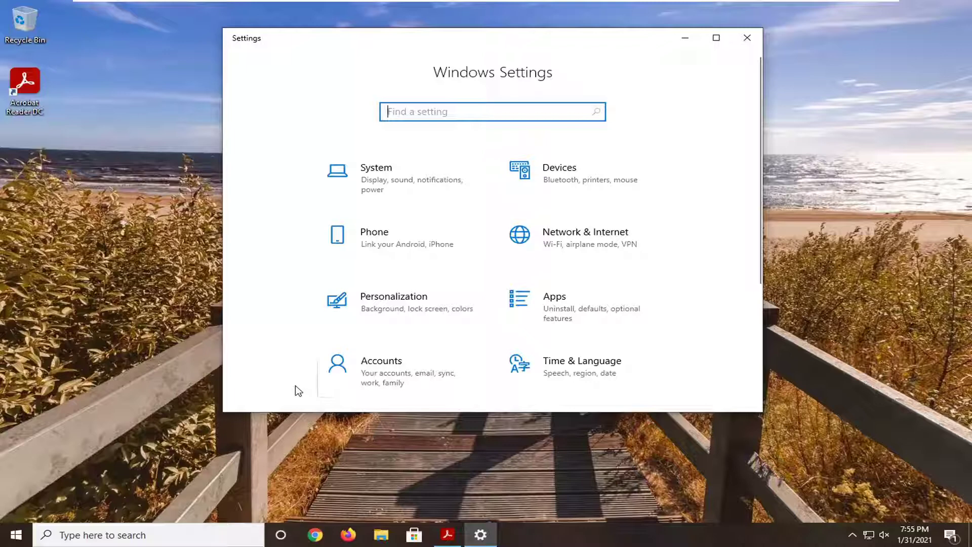
left_click(579, 316)
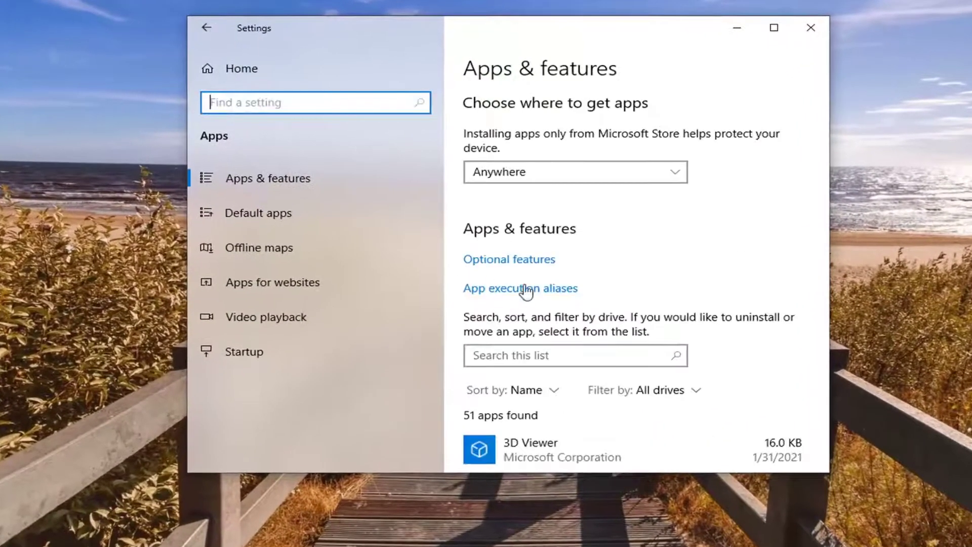
scroll(621, 317, "down", 10)
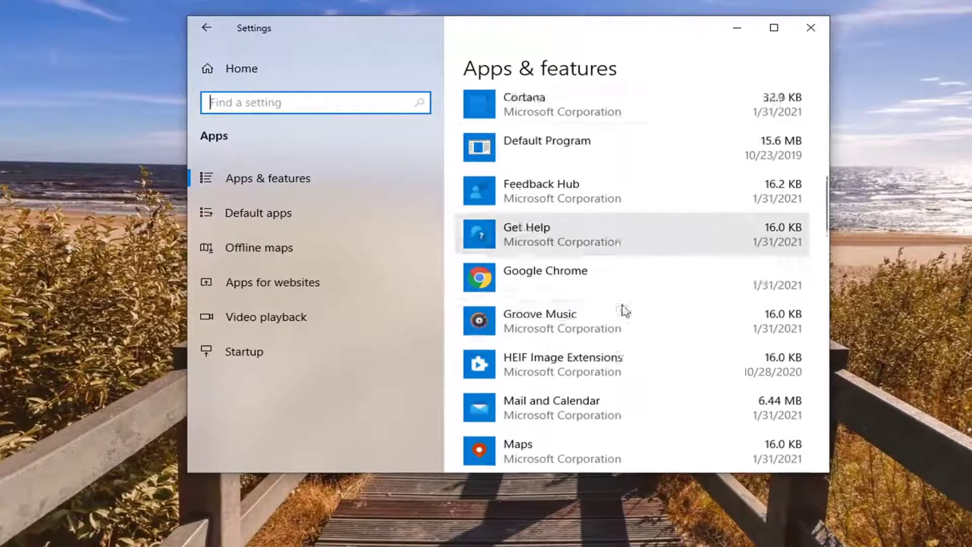
scroll(623, 310, "down", 10)
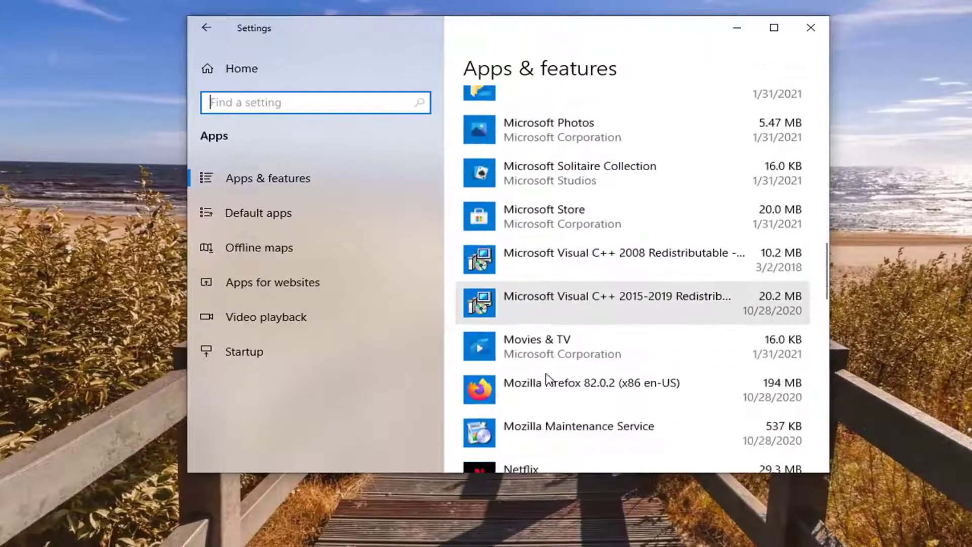
scroll(546, 377, "down", 10)
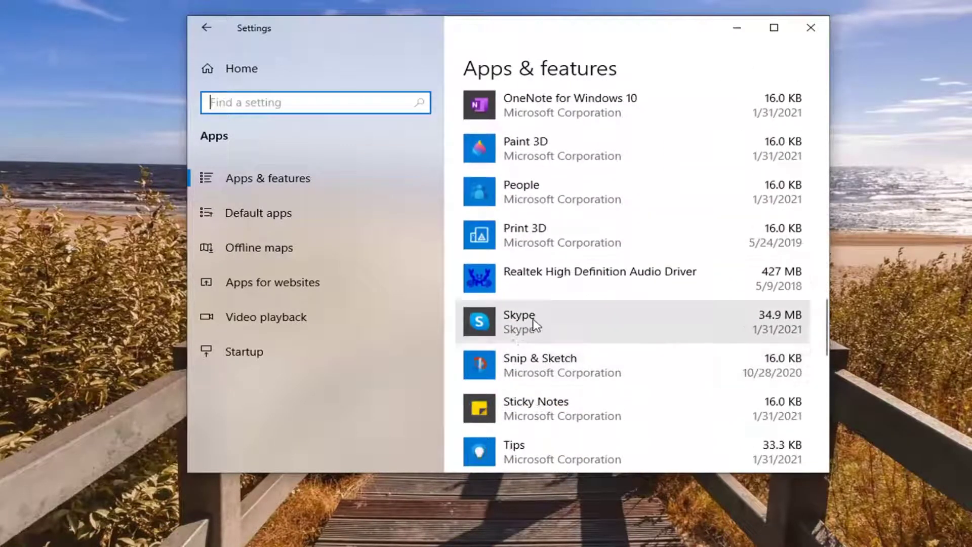
Step: Open Skype's Advanced options and run Repair in the Reset section
left_click(533, 324)
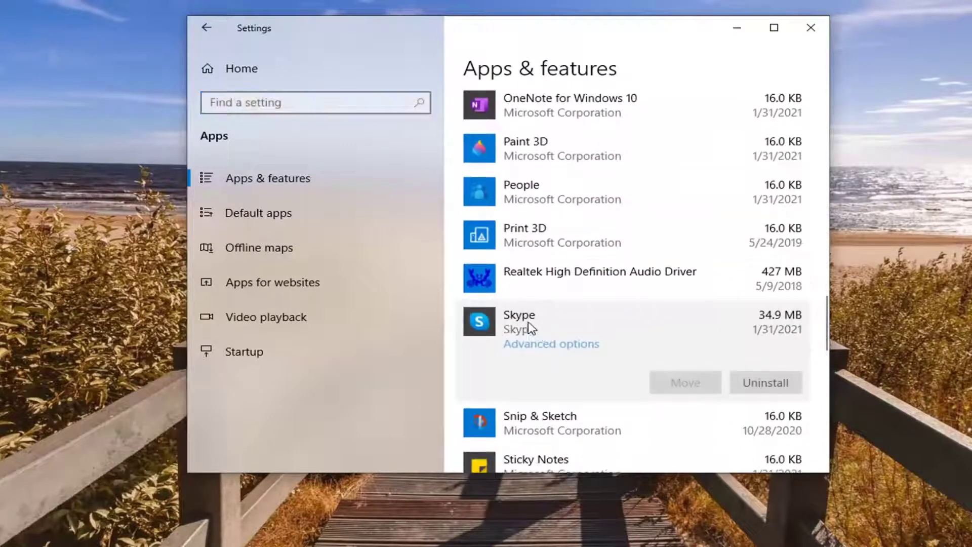
left_click(565, 347)
scroll(333, 318, "down", 1)
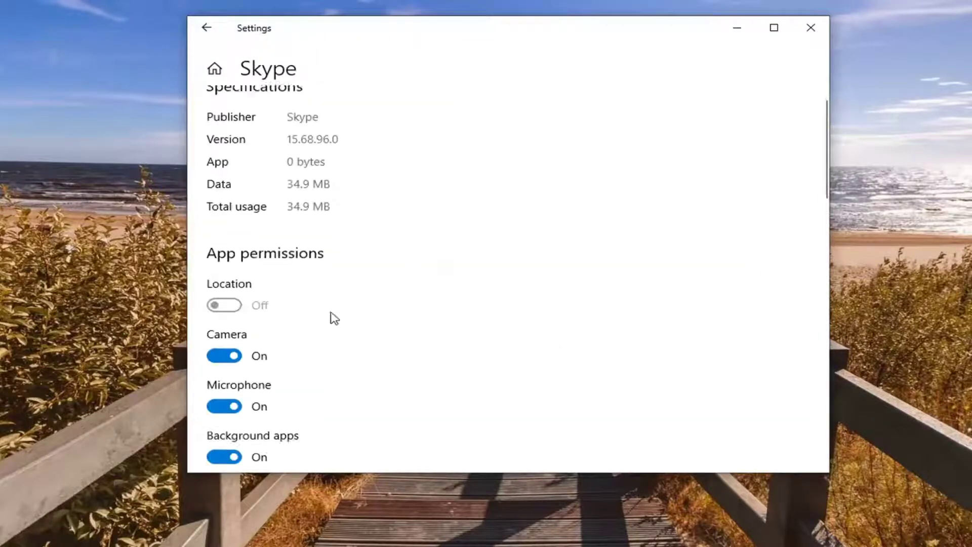
scroll(332, 318, "down", 6)
scroll(319, 317, "up", 5)
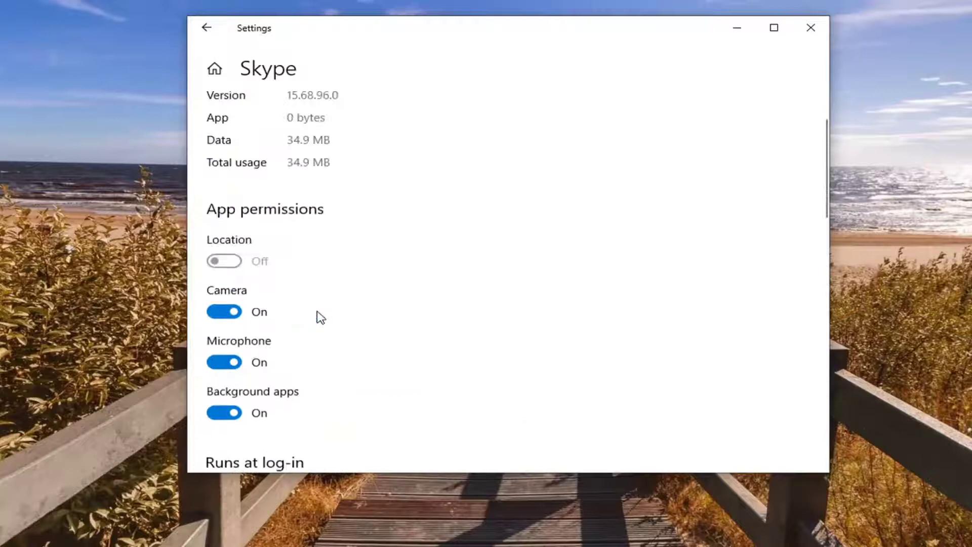
scroll(320, 318, "down", 8)
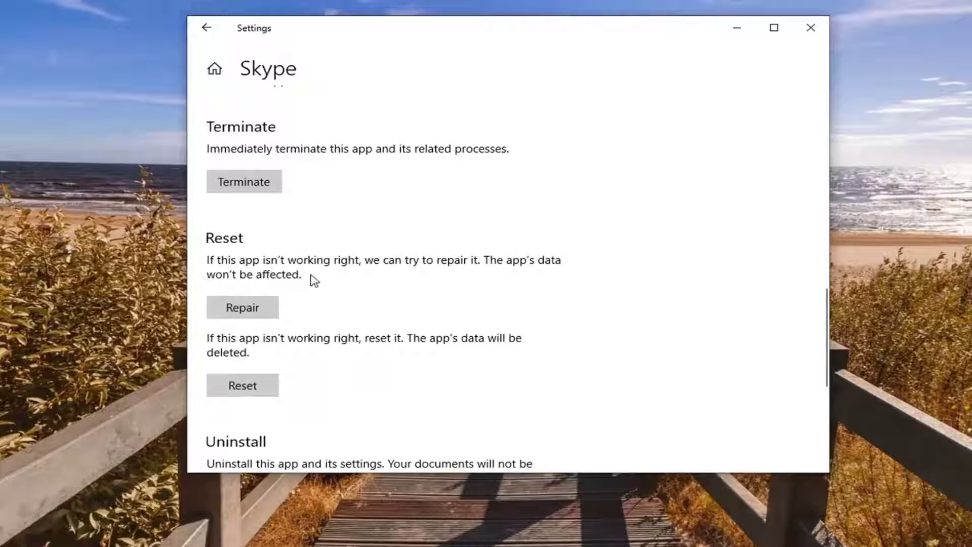
left_click(247, 313)
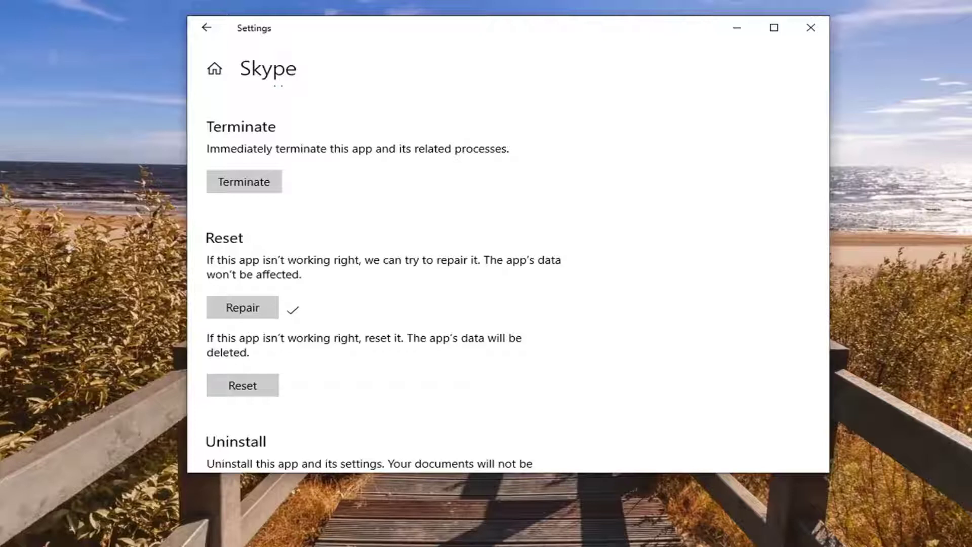
Step: Reset Skype, confirming that its app data will be permanently deleted
scroll(455, 293, "down", 2)
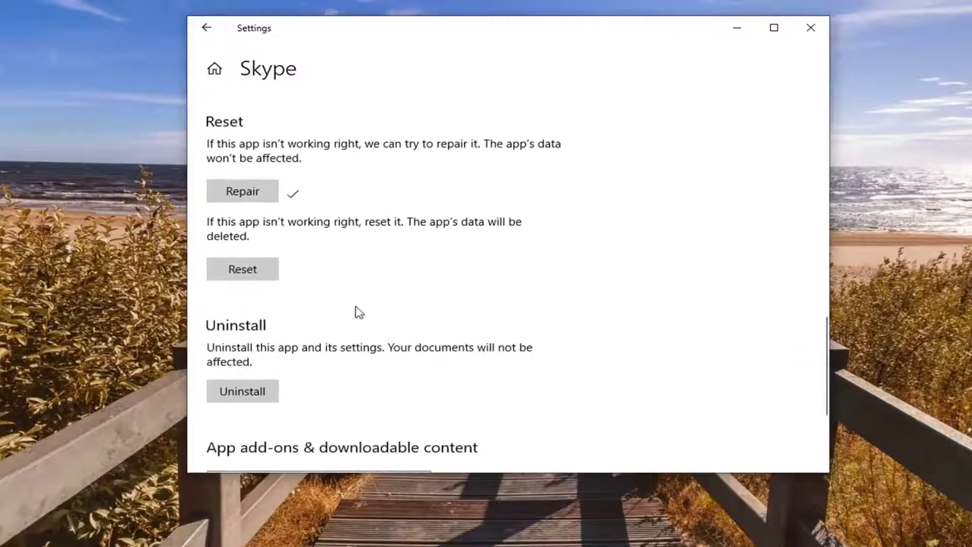
left_click(252, 275)
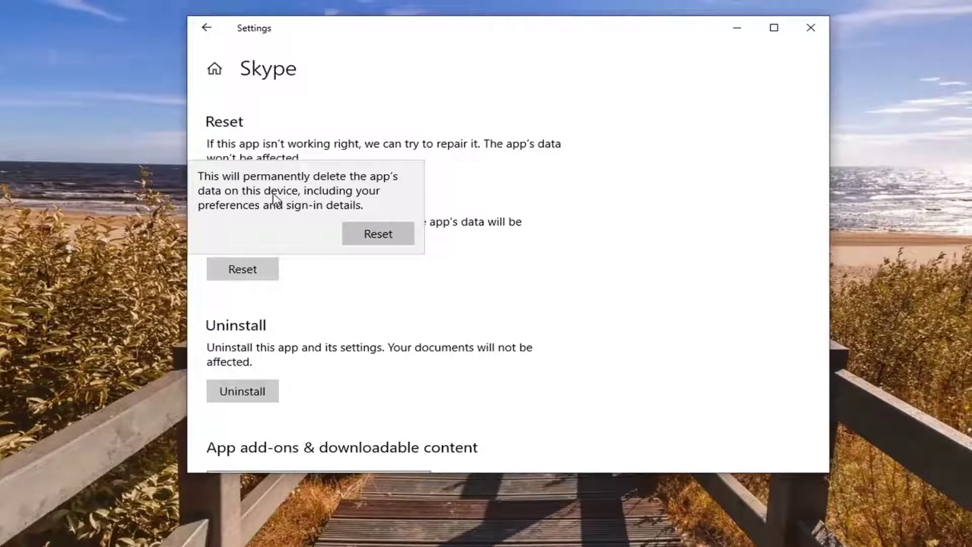
left_click(378, 234)
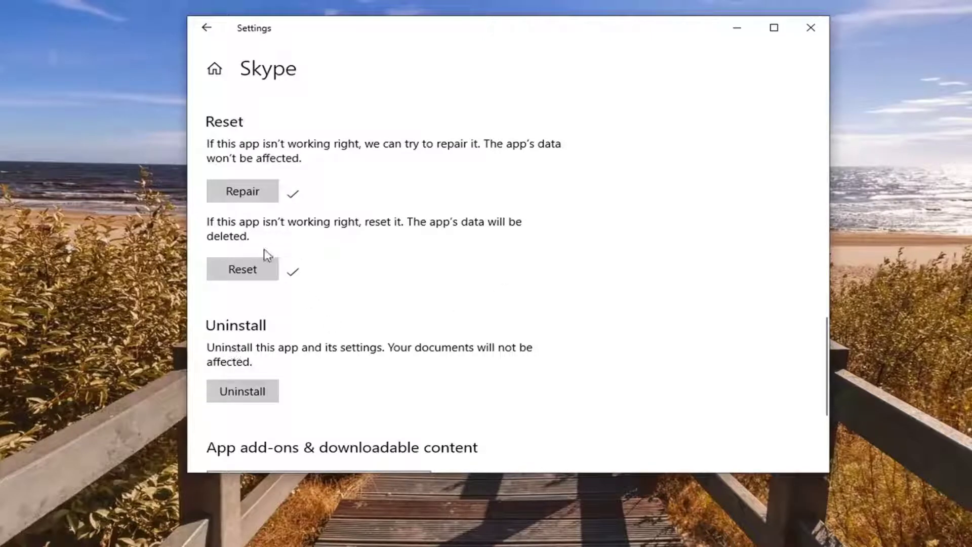
Step: Uninstall Skype from the computer and confirm the removal
left_click(238, 395)
left_click(392, 360)
scroll(388, 360, "down", 3)
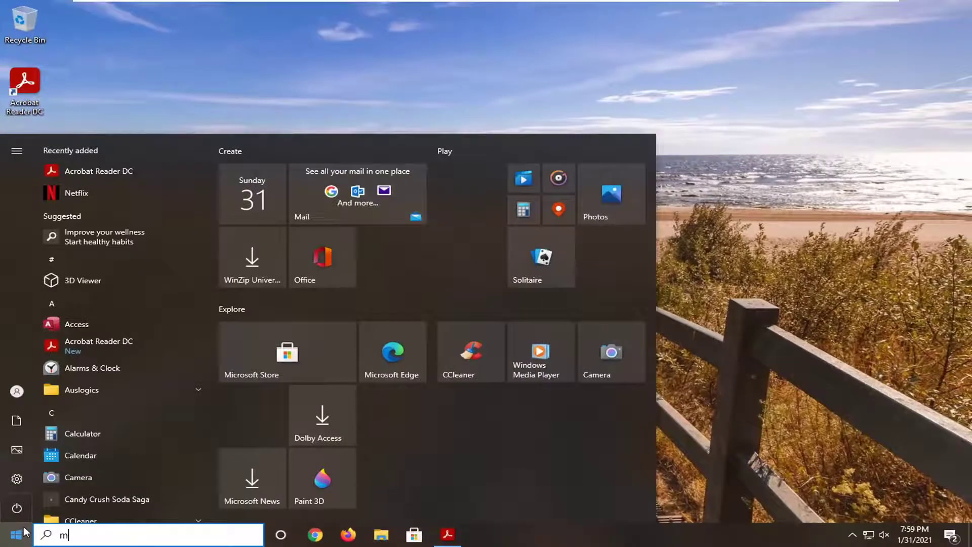
Step: Search the Start menu for 'microsoft store', correcting the typo, and open Microsoft Store
type("icrsoof")
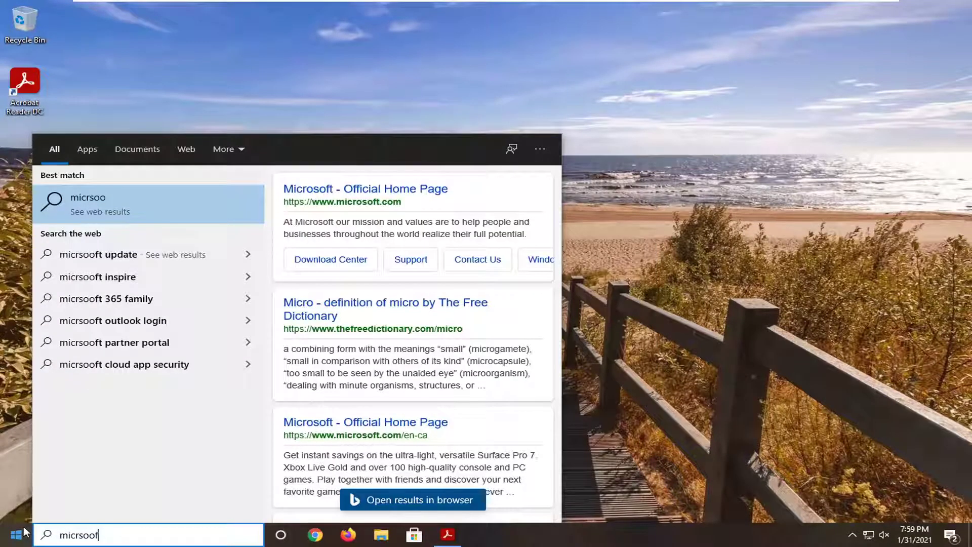
key("BackSpace")
key("BackSpace")
key("BackSpace")
key("BackSpace")
type("osoft store")
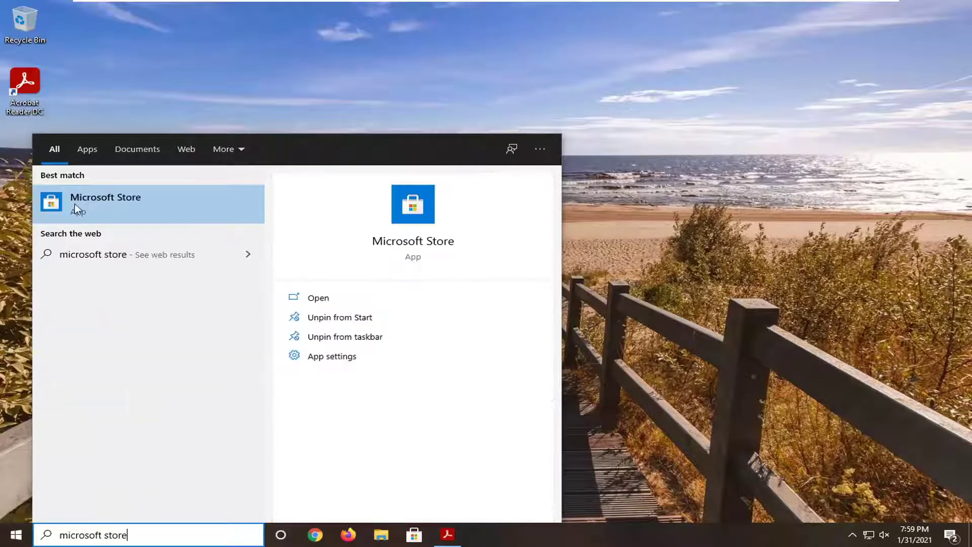
left_click(104, 205)
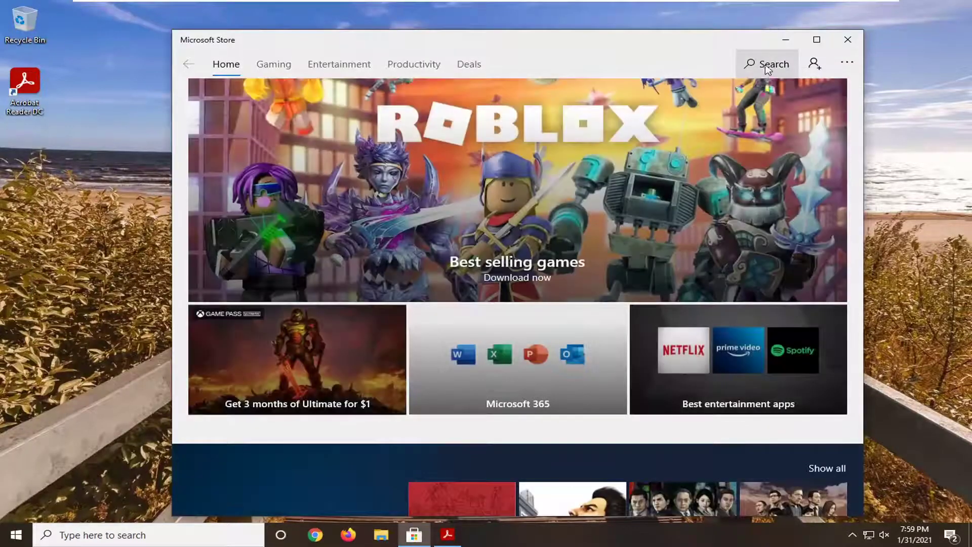
Step: Search the Store for 'skype' and open the Skype app from the Apps results
left_click(766, 65)
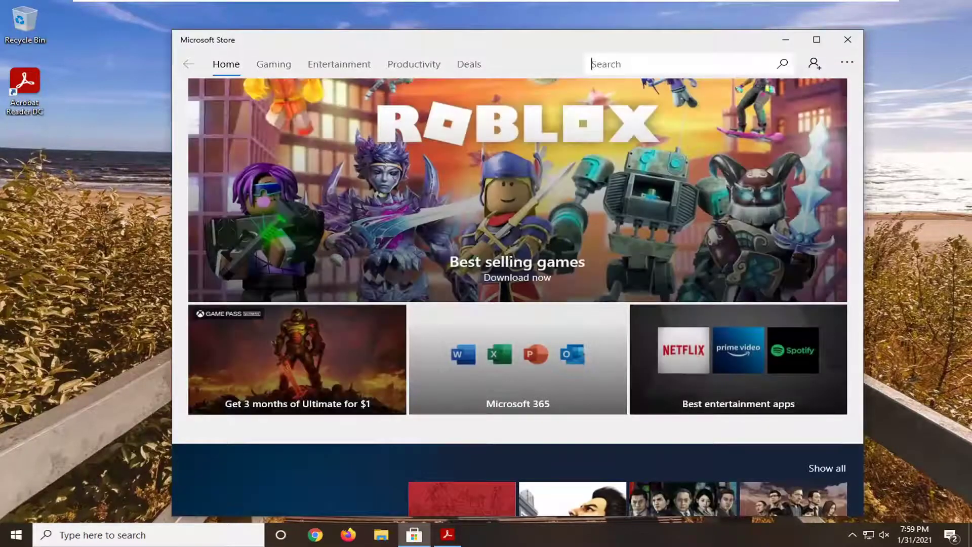
type("skype")
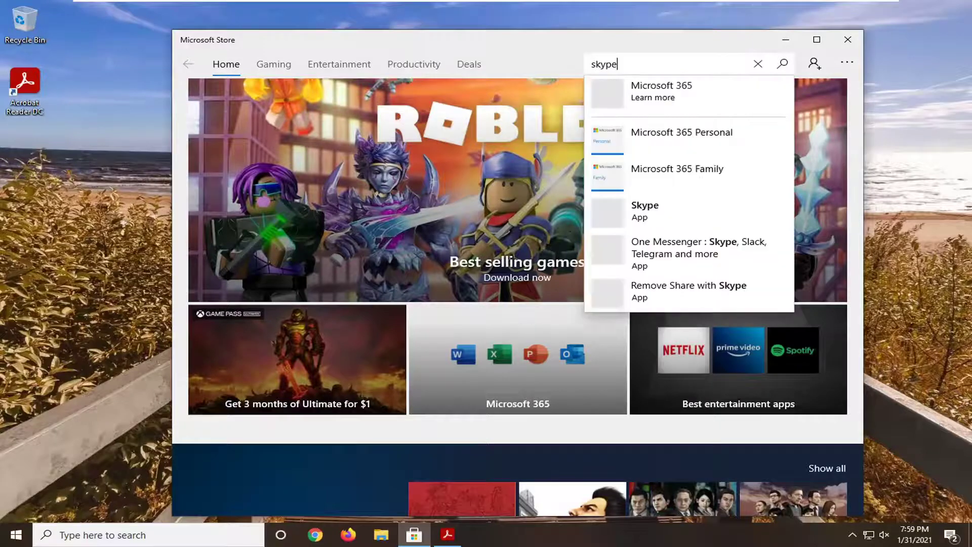
key("Return")
scroll(457, 332, "down", 2)
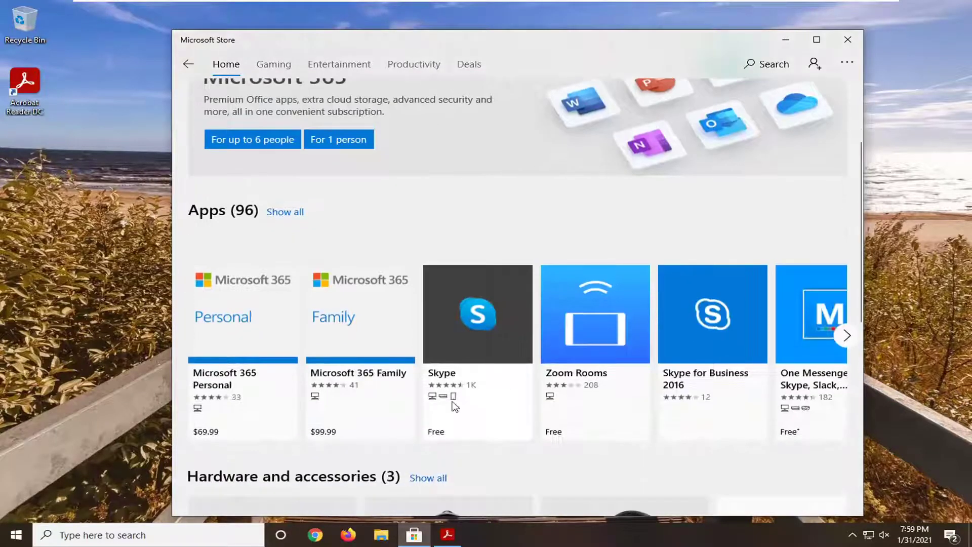
left_click(455, 338)
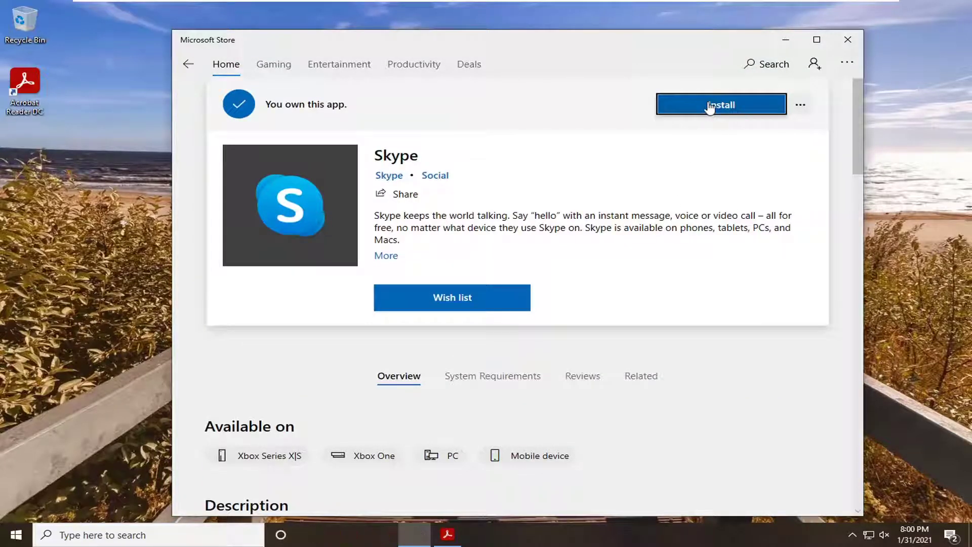
Step: Install Skype, dismissing the loading pop-up and retrying Install until the download completes
left_click(708, 107)
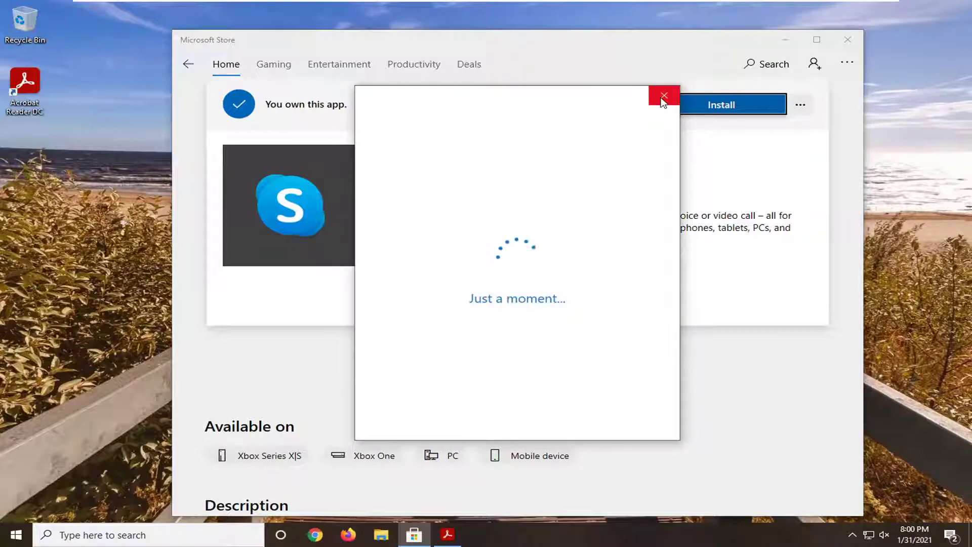
left_click(663, 96)
left_click(713, 104)
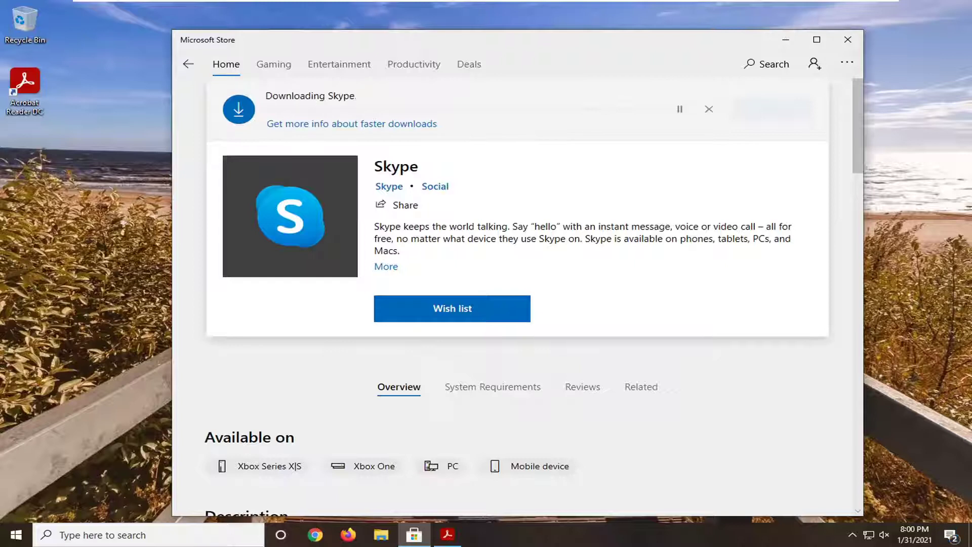
key("Tab")
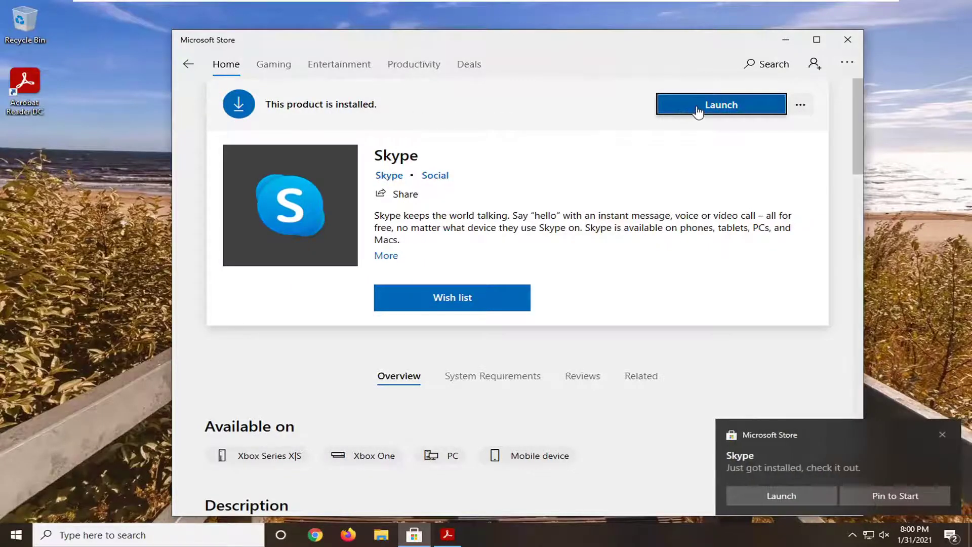
Step: Launch the reinstalled Skype, go past its welcome screen, then close Skype and Microsoft Store
left_click(692, 111)
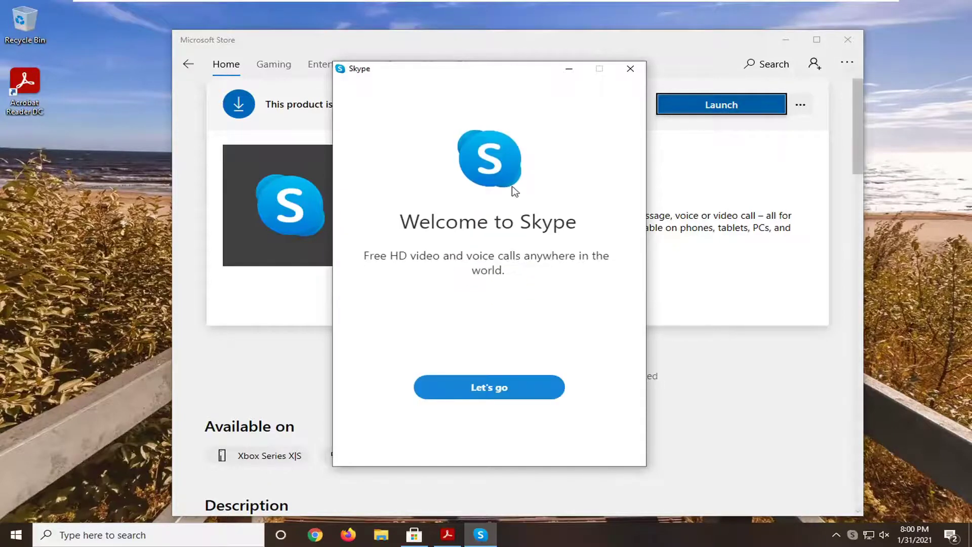
left_click(485, 387)
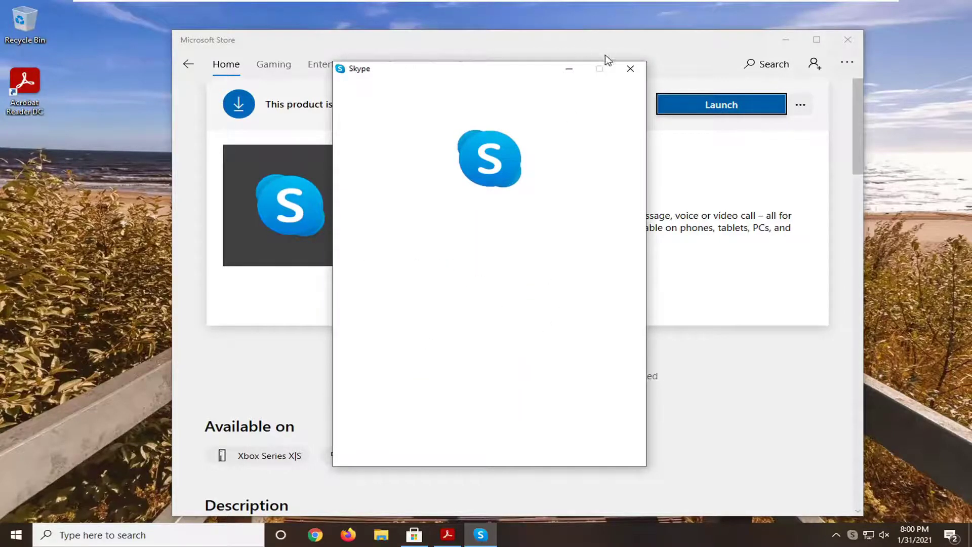
left_click(630, 68)
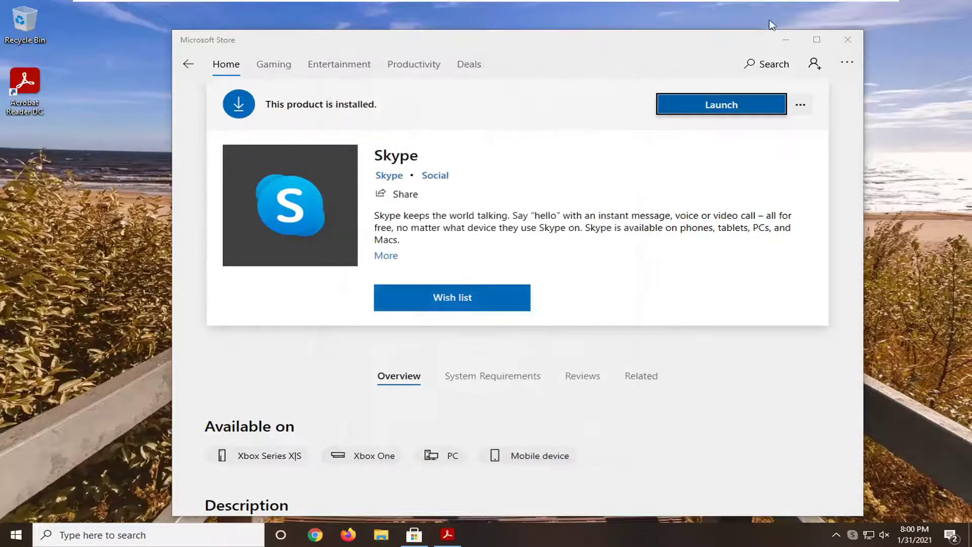
left_click(848, 39)
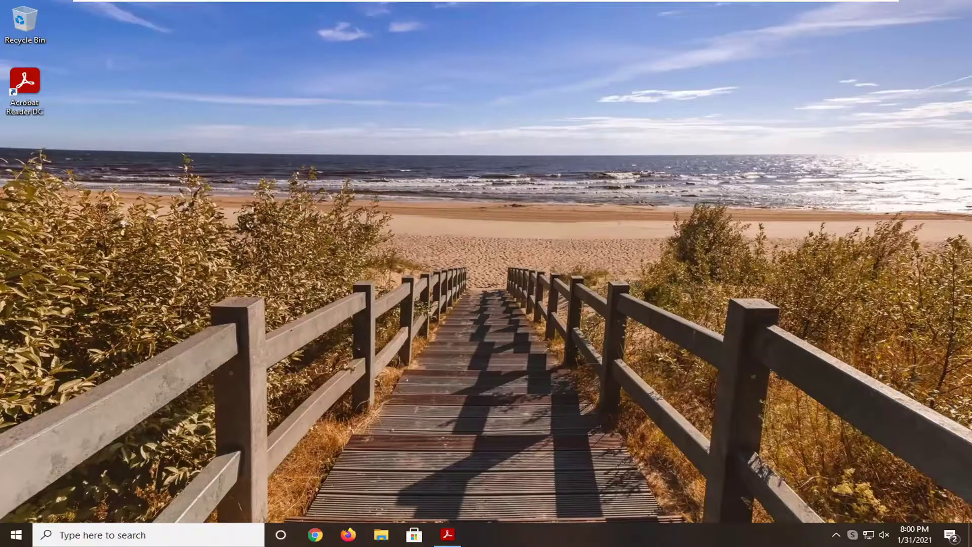